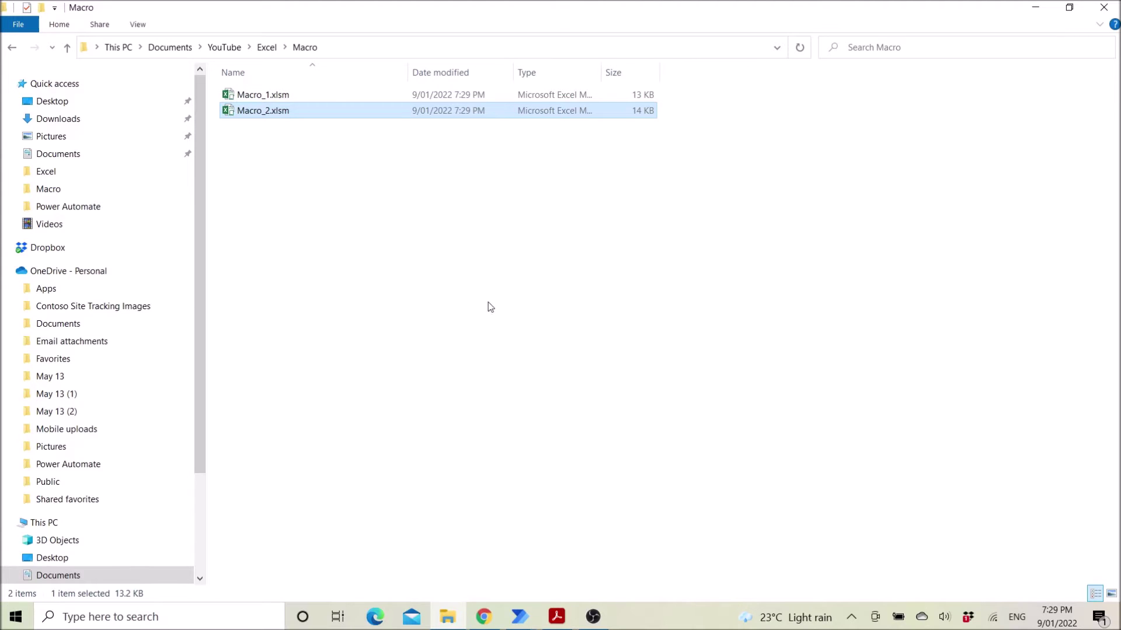
# - Open Macro_1.xlsm from the Macro folder in Excel
pyautogui.doubleClick(281, 96)
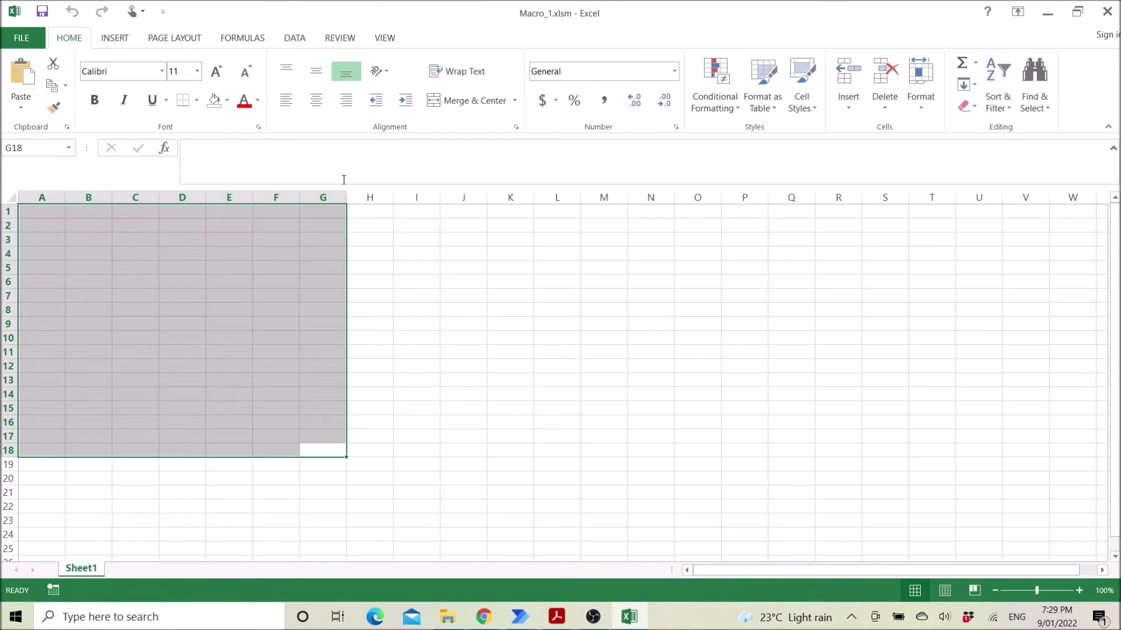
# - Run the Highlight macro on Macro_1.xlsm from View > Macros > View Macros
pyautogui.click(460, 310)
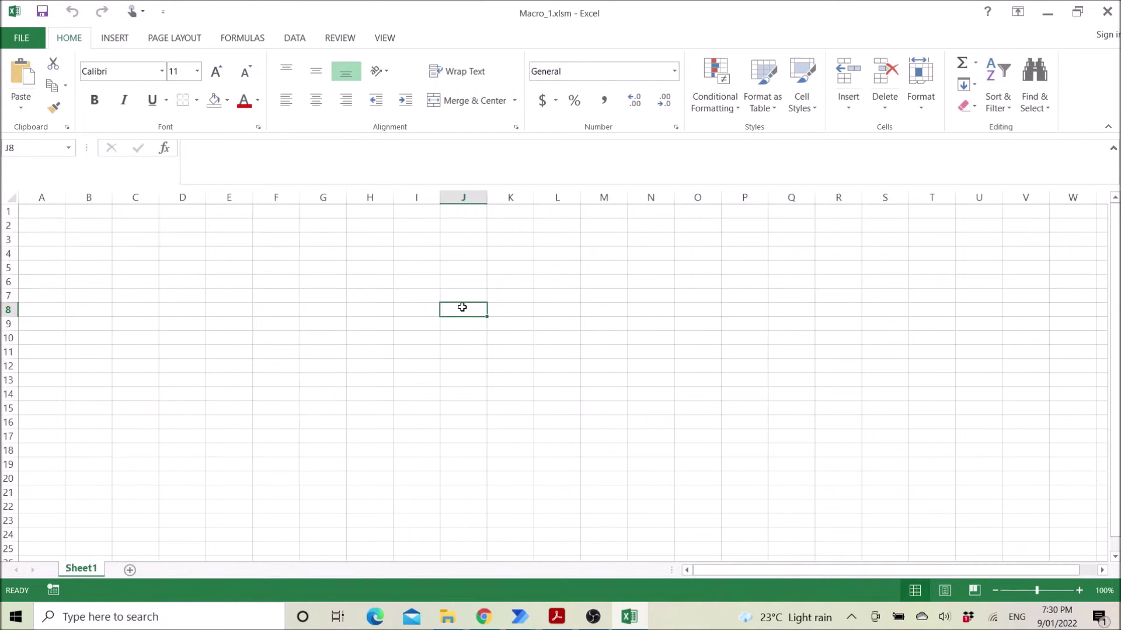
pyautogui.click(387, 36)
pyautogui.click(802, 105)
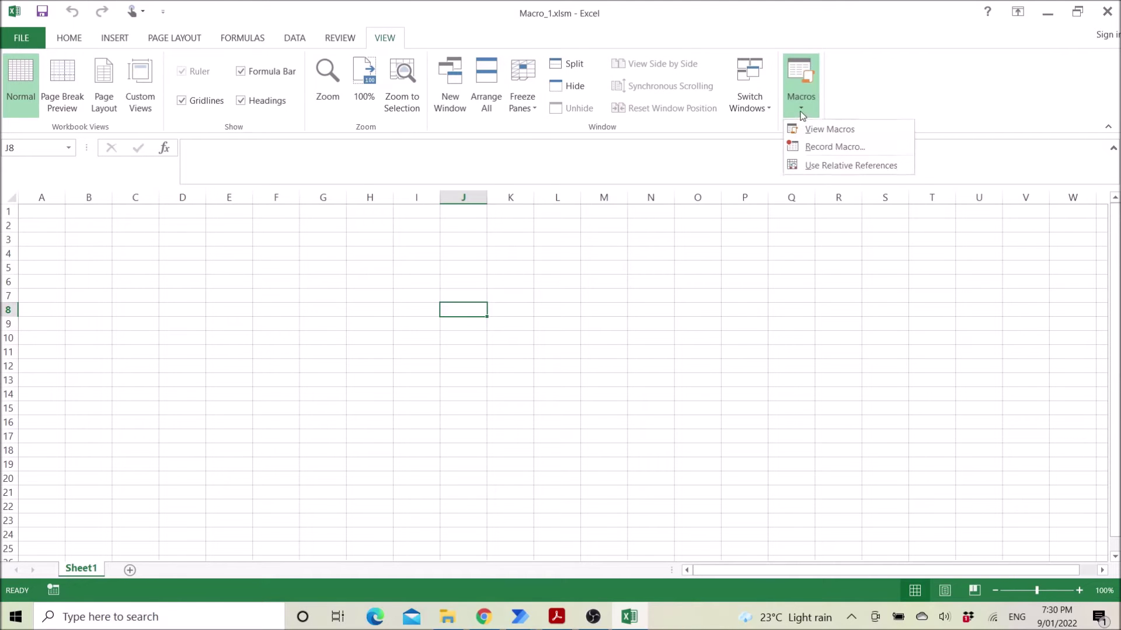
pyautogui.click(823, 135)
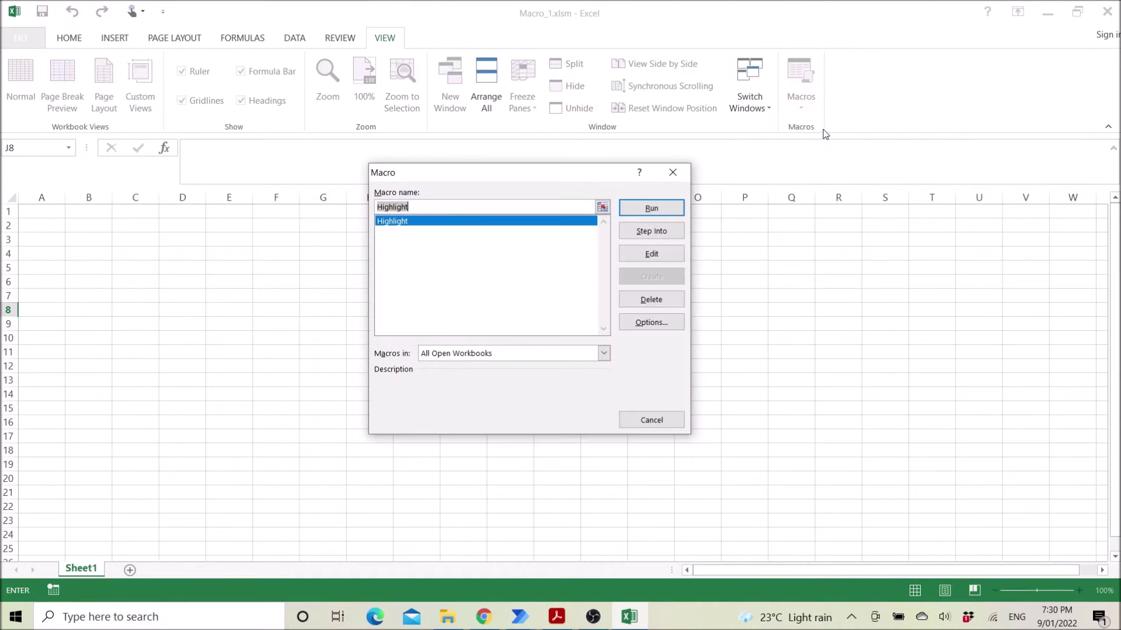
pyautogui.click(661, 209)
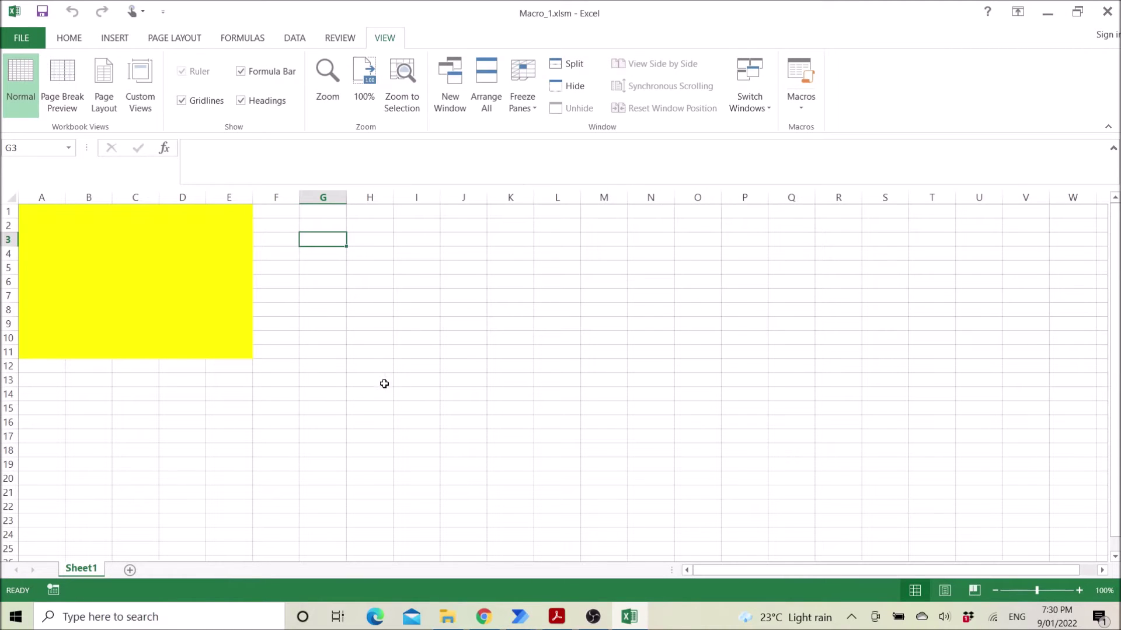
# - Select A1:F16 around the yellow cells, then close Macro_1.xlsm without saving
pyautogui.moveTo(292, 425); pyautogui.dragTo(2, 167)
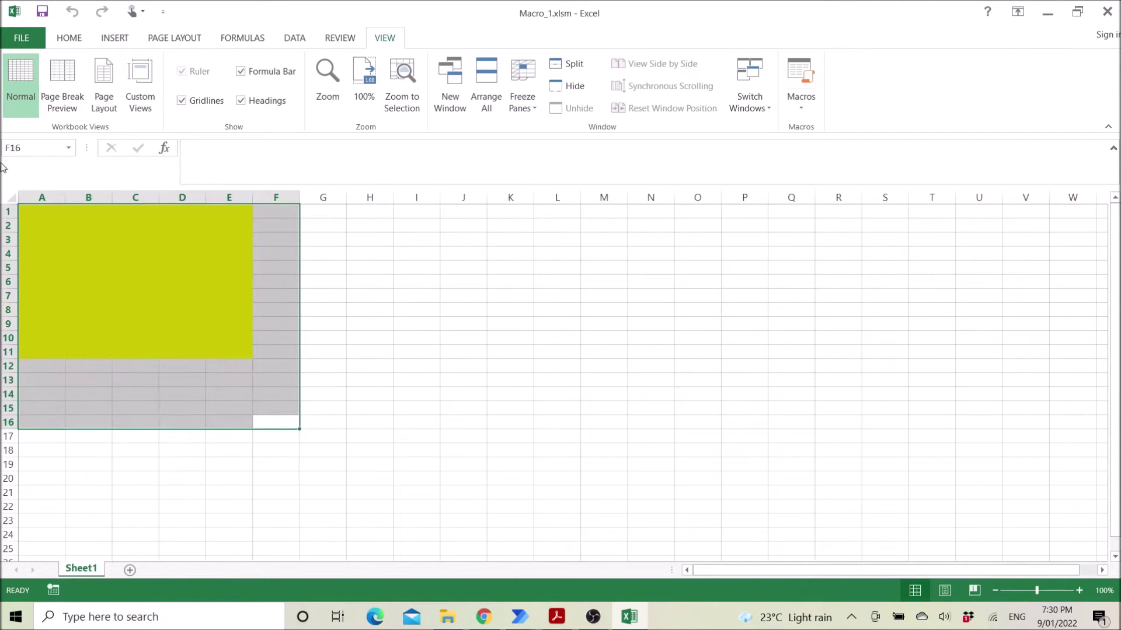
pyautogui.click(1107, 11)
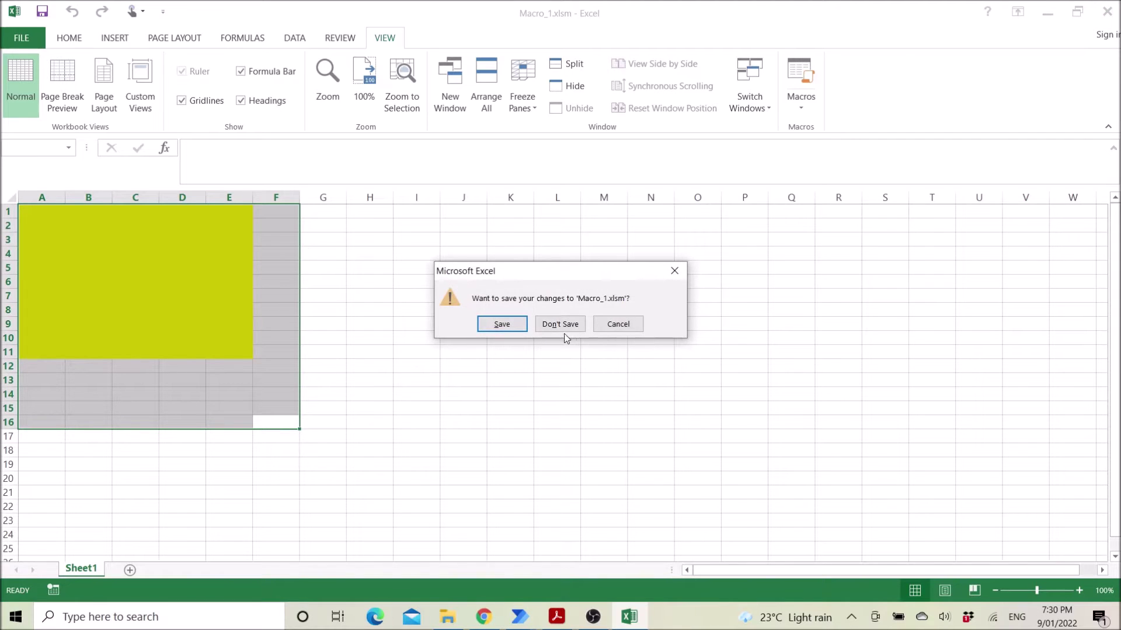
pyautogui.click(563, 330)
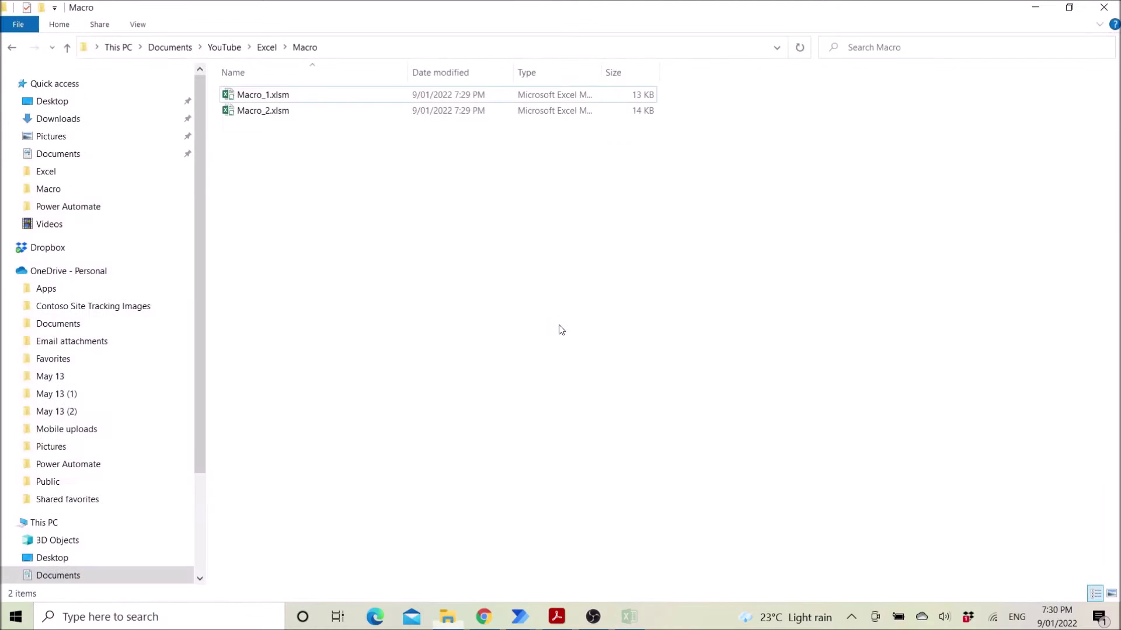
# - Open Macro_2.xlsm, check its macro list without running it, and close the workbook
pyautogui.doubleClick(281, 113)
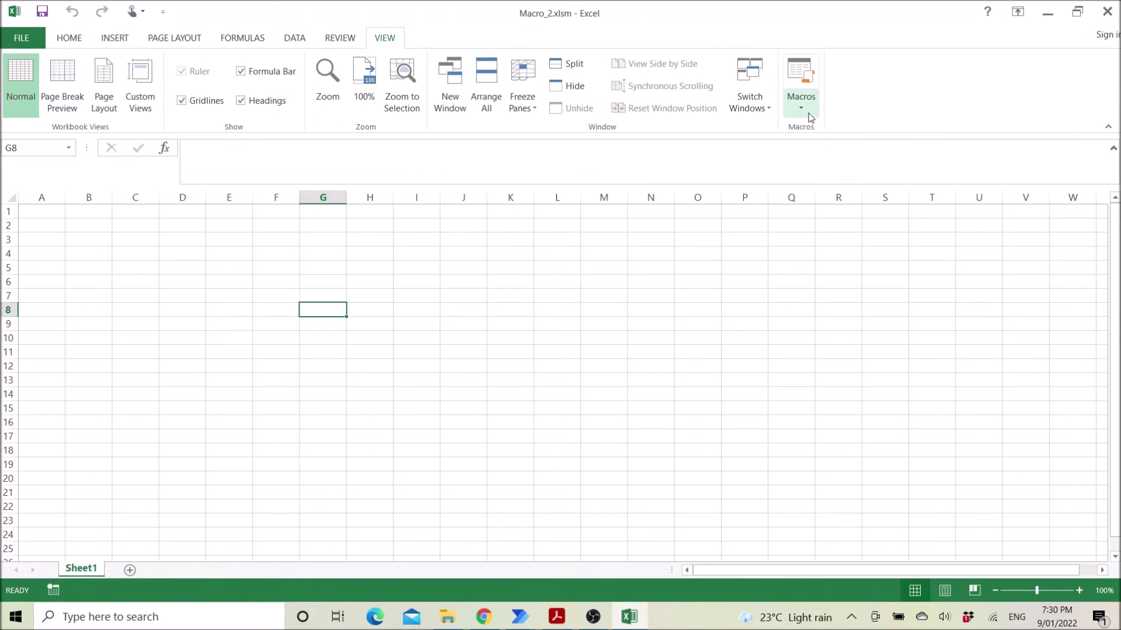
pyautogui.click(811, 117)
pyautogui.click(814, 129)
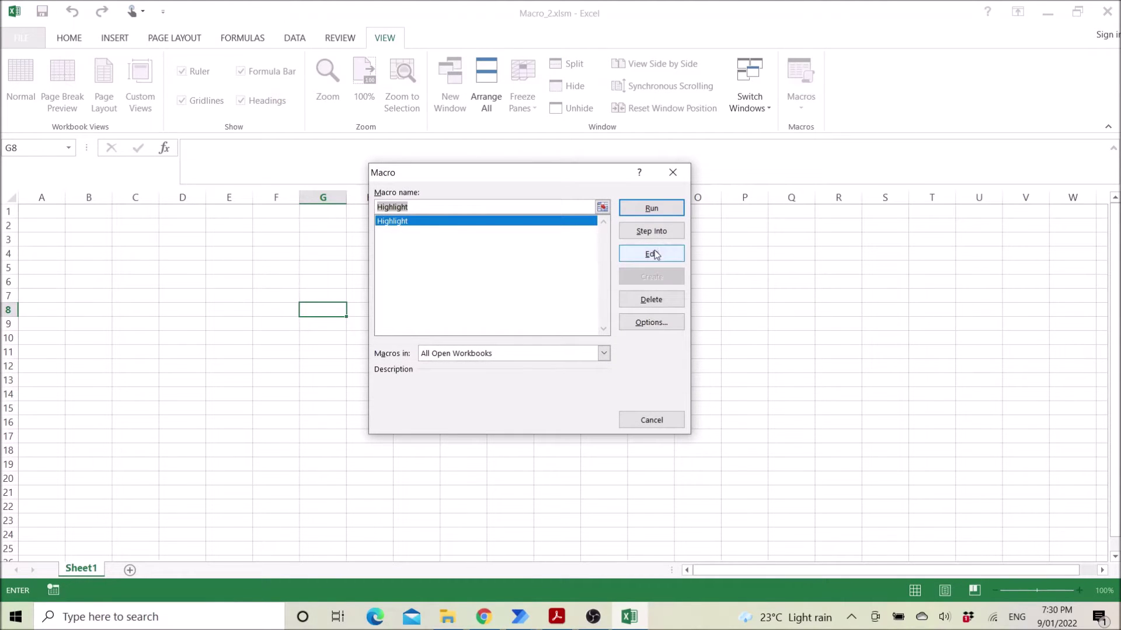
pyautogui.click(653, 420)
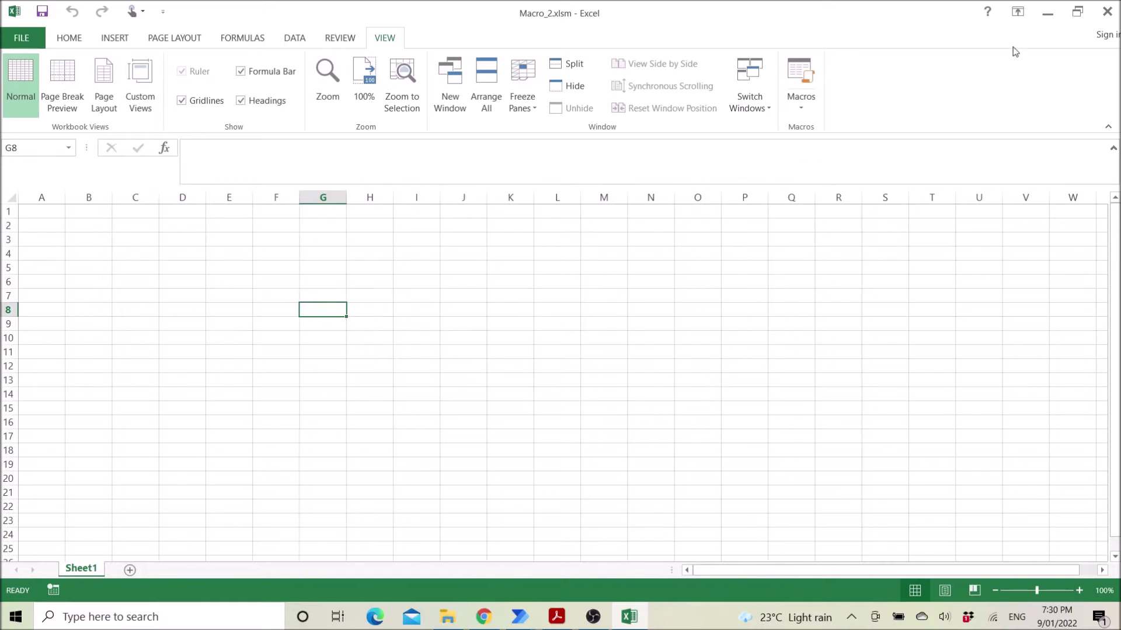
pyautogui.click(1107, 11)
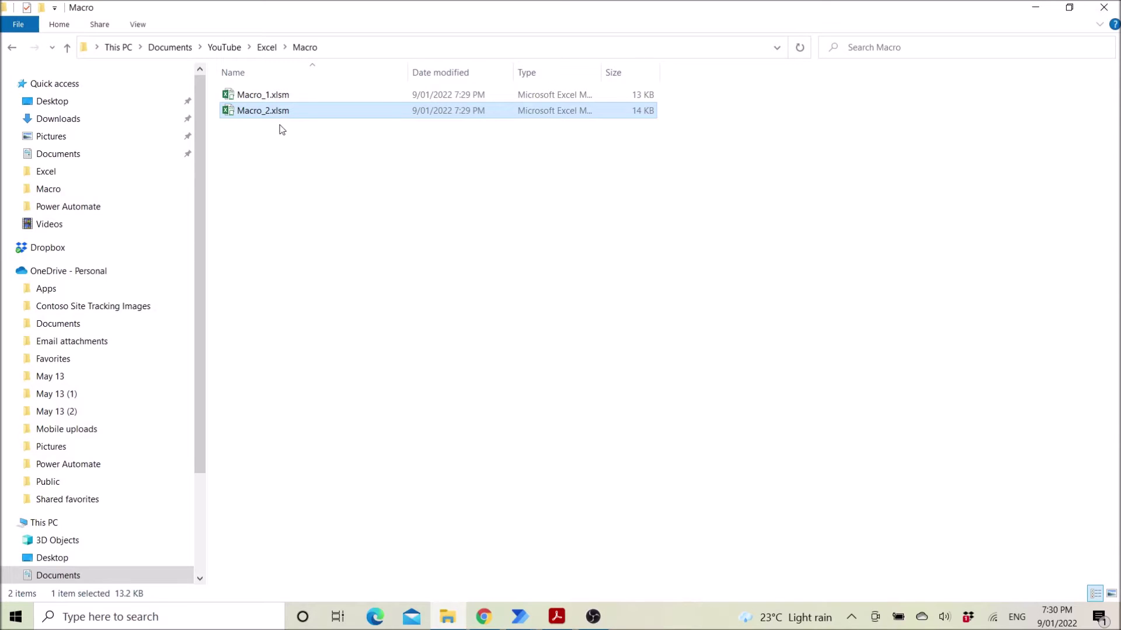
# - Select Macro_1.xlsm and Macro_2.xlsm in the Macro folder, then bring up Power Automate
pyautogui.click(271, 96)
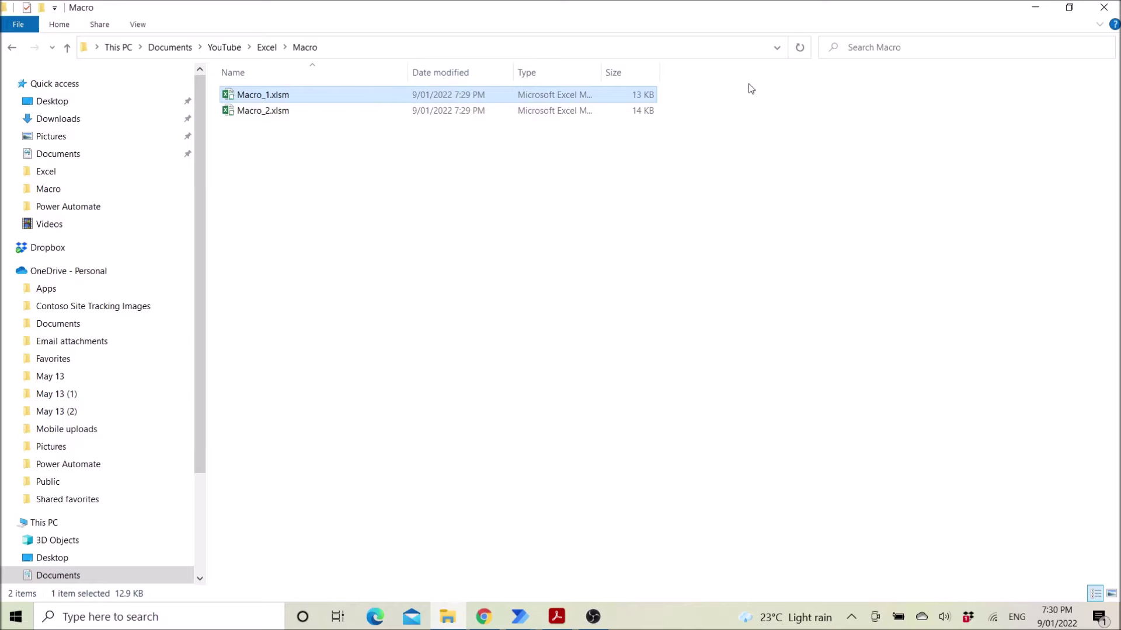
pyautogui.click(260, 114)
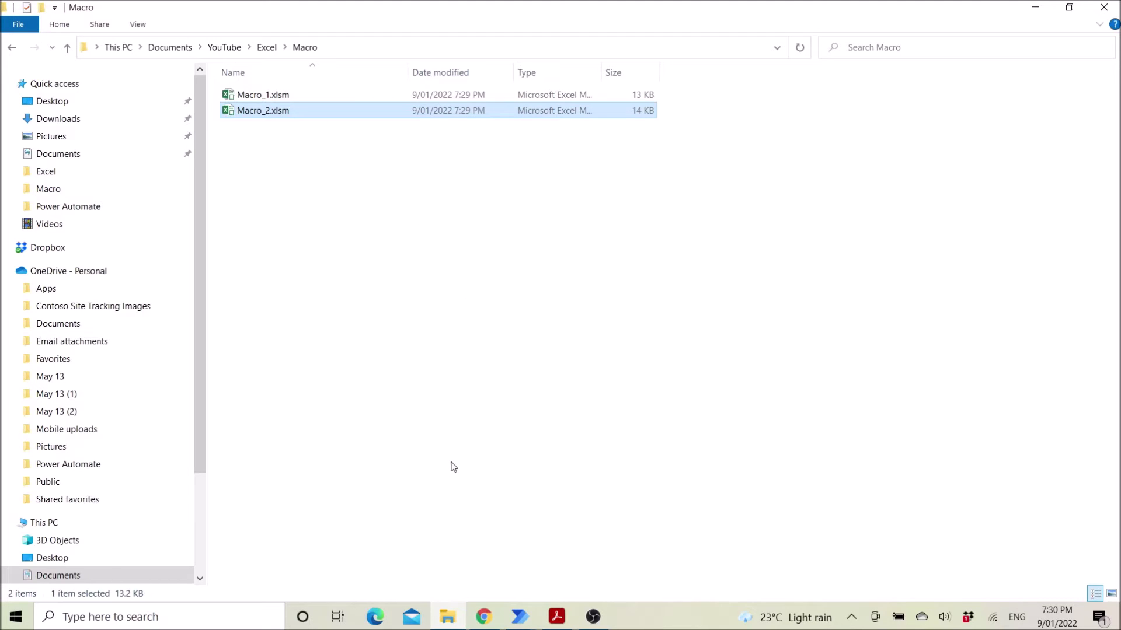
pyautogui.click(520, 620)
# - Review the first Launch Excel action (Macro_1.xlsm, visible, not read-only) and cancel unchanged
pyautogui.click(548, 569)
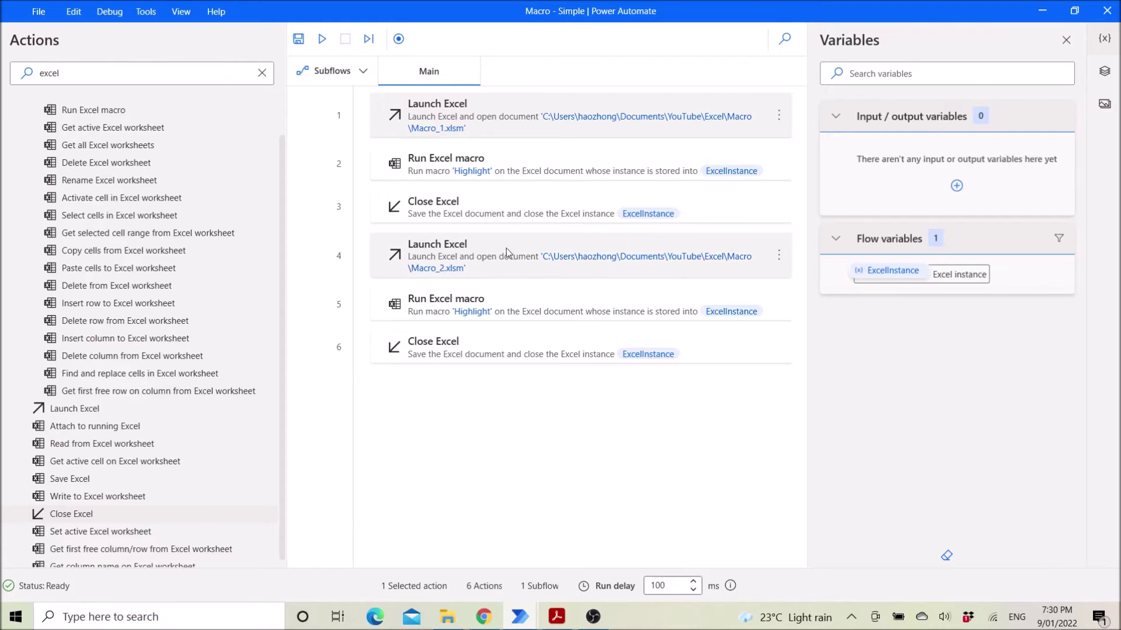
pyautogui.doubleClick(512, 133)
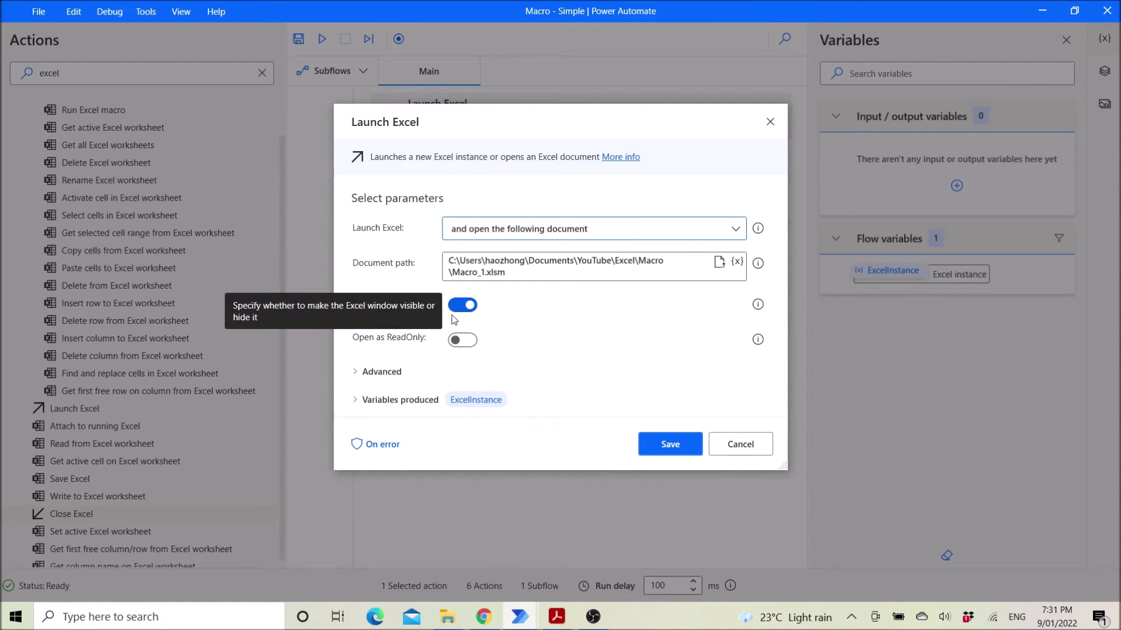
pyautogui.click(740, 445)
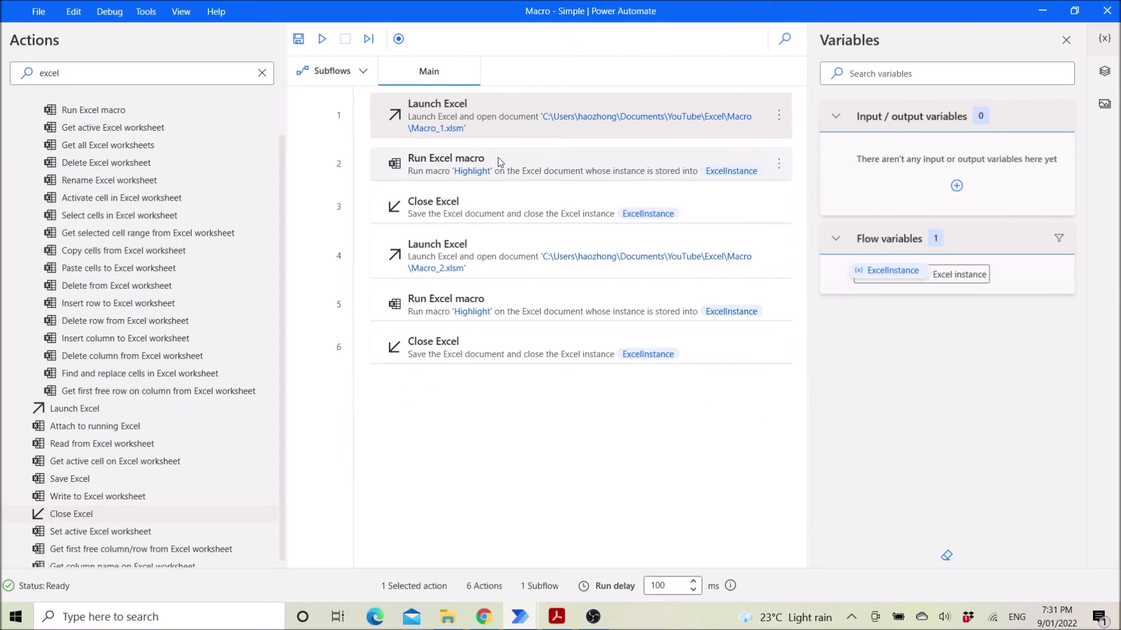
# - Confirm the Run Excel macro step's Highlight name matches the macro listed in Macro_1.xlsm
pyautogui.doubleClick(534, 159)
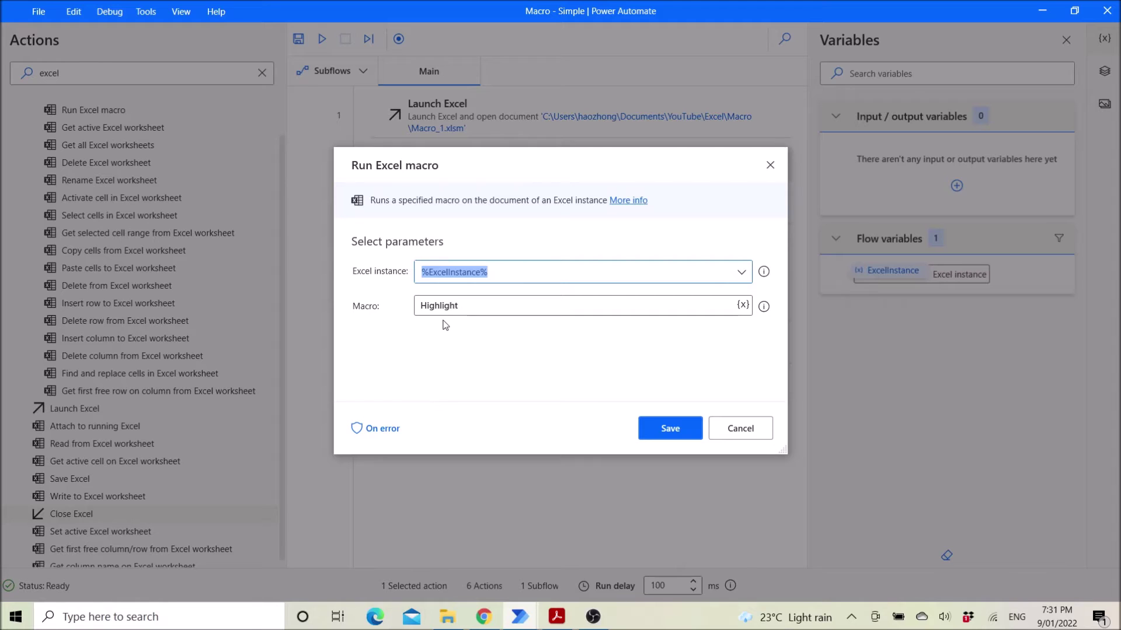
pyautogui.click(453, 611)
pyautogui.doubleClick(274, 94)
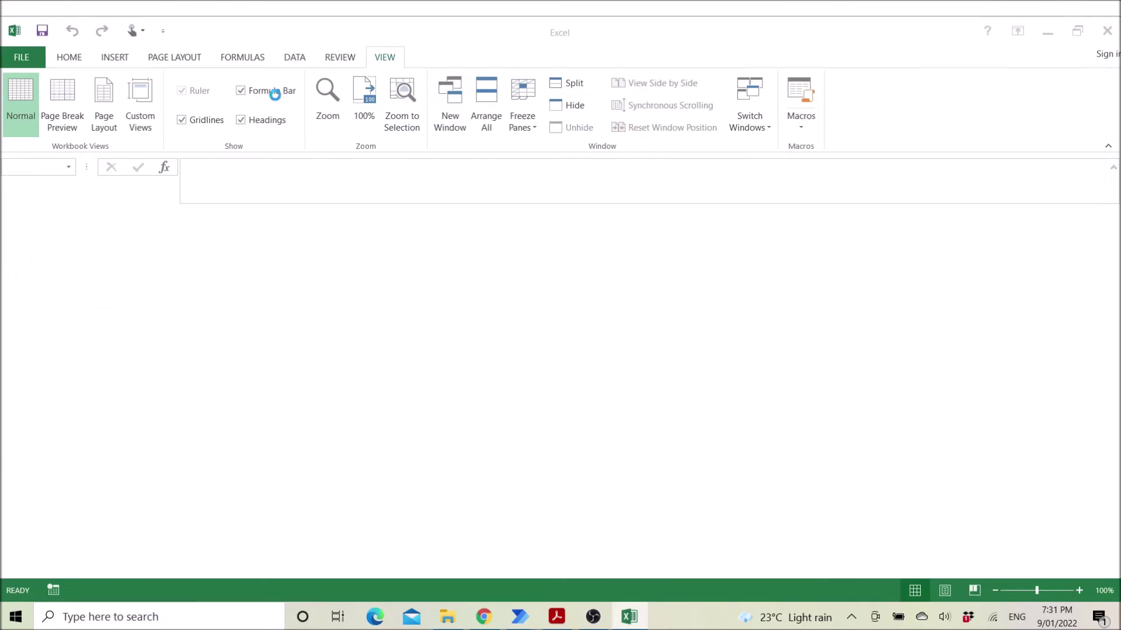
pyautogui.click(801, 102)
pyautogui.click(817, 126)
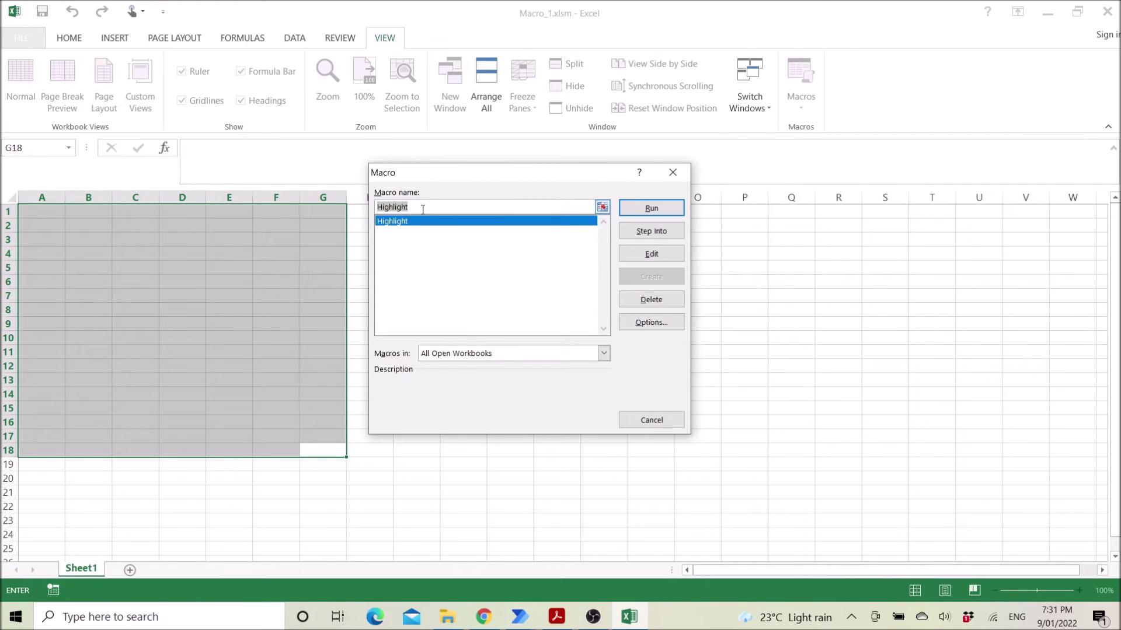
pyautogui.click(672, 173)
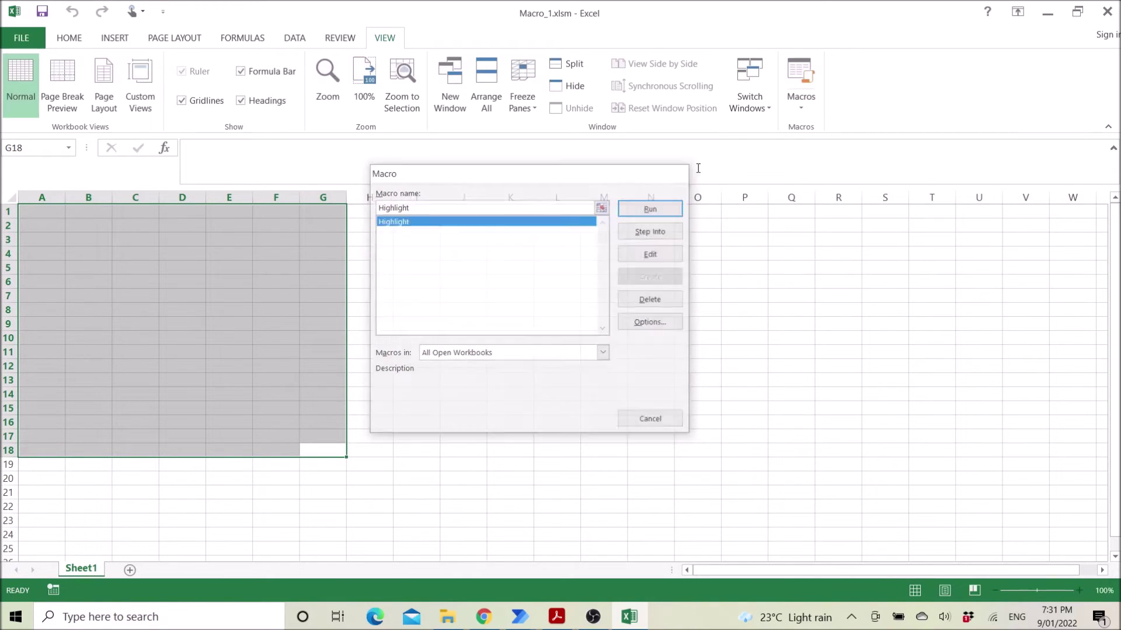
pyautogui.click(1115, 18)
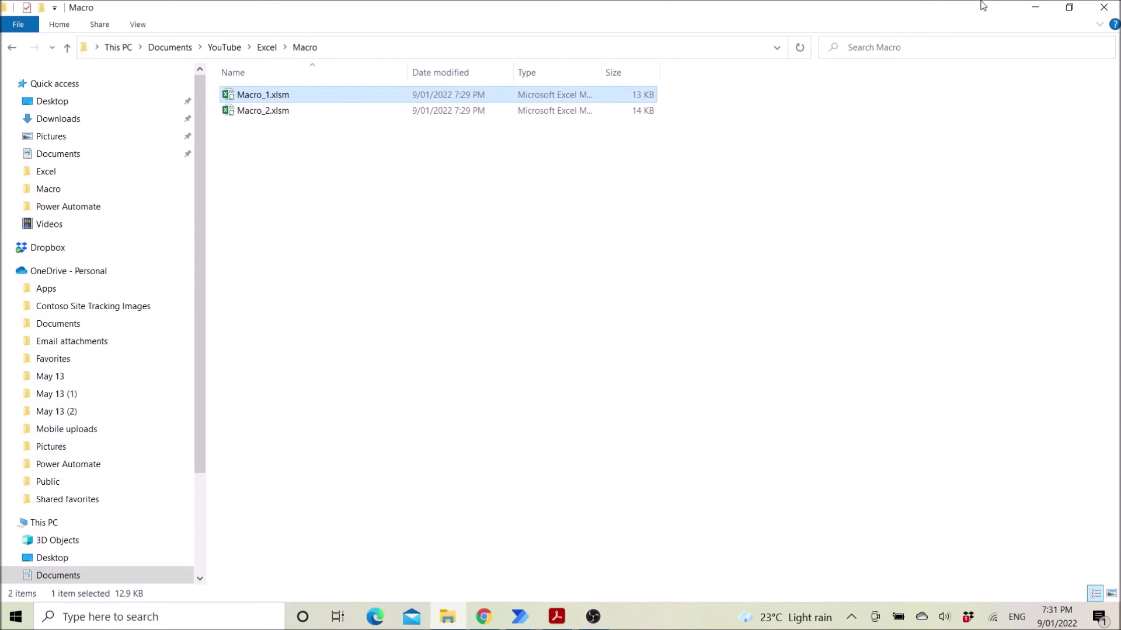
pyautogui.click(1042, 12)
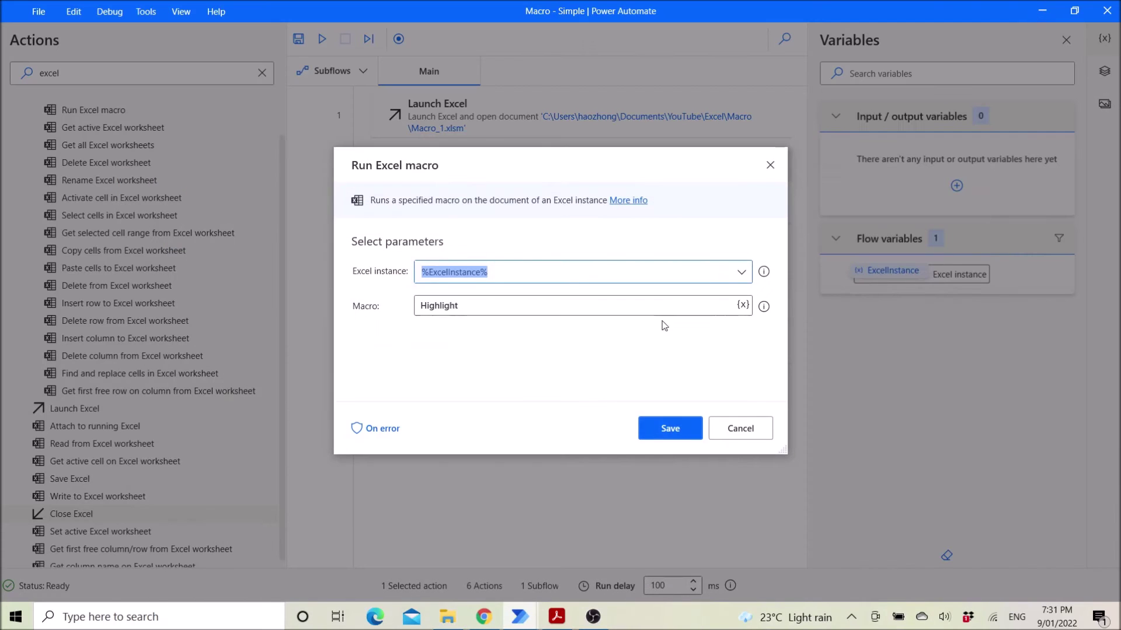
# - Review the first Close Excel and second Launch Excel steps, cancelling each unchanged
pyautogui.click(730, 428)
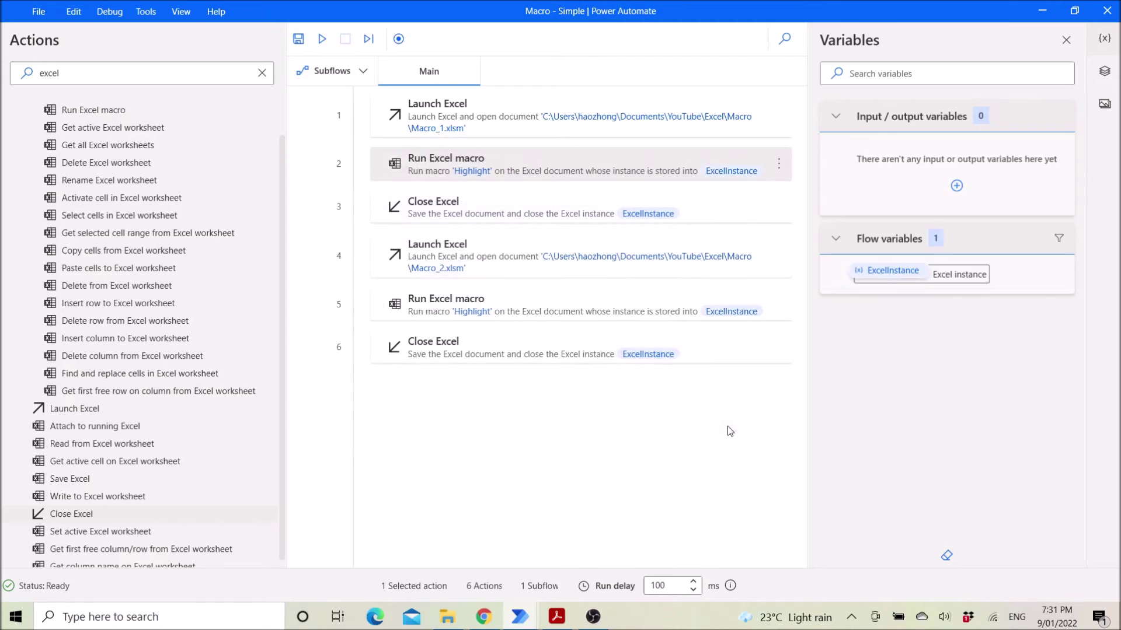
pyautogui.doubleClick(519, 202)
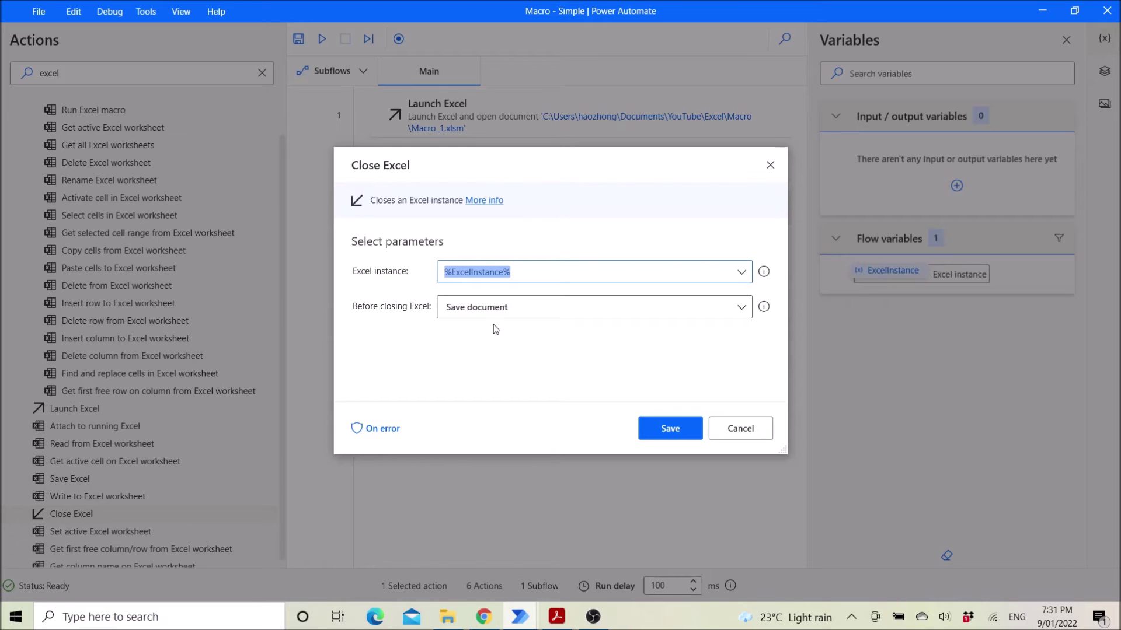
pyautogui.click(762, 431)
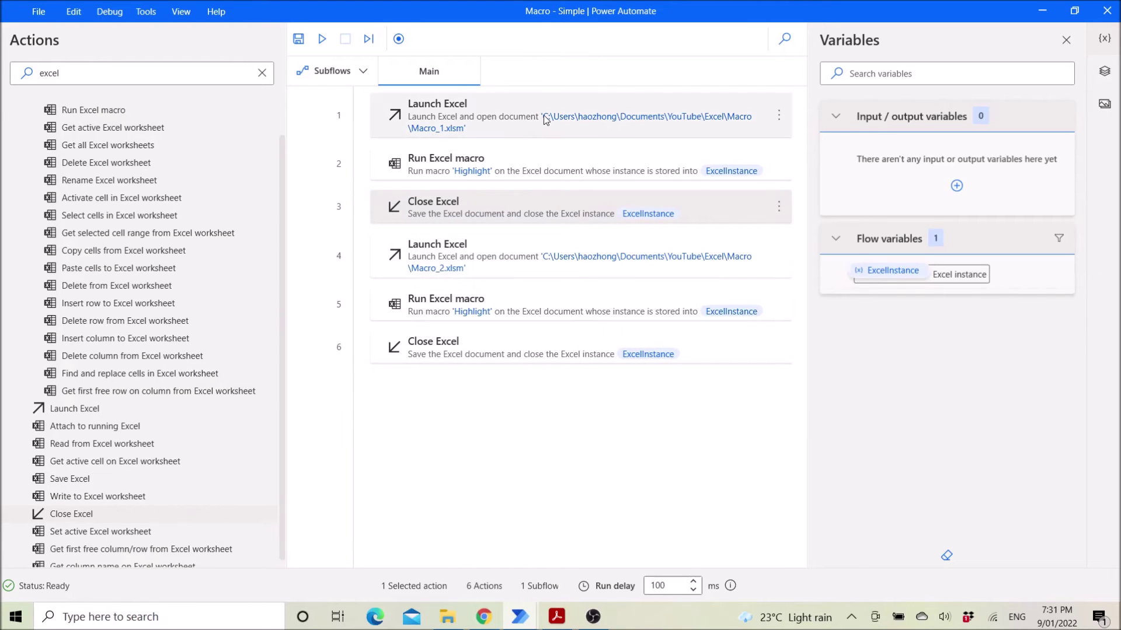
pyautogui.doubleClick(554, 269)
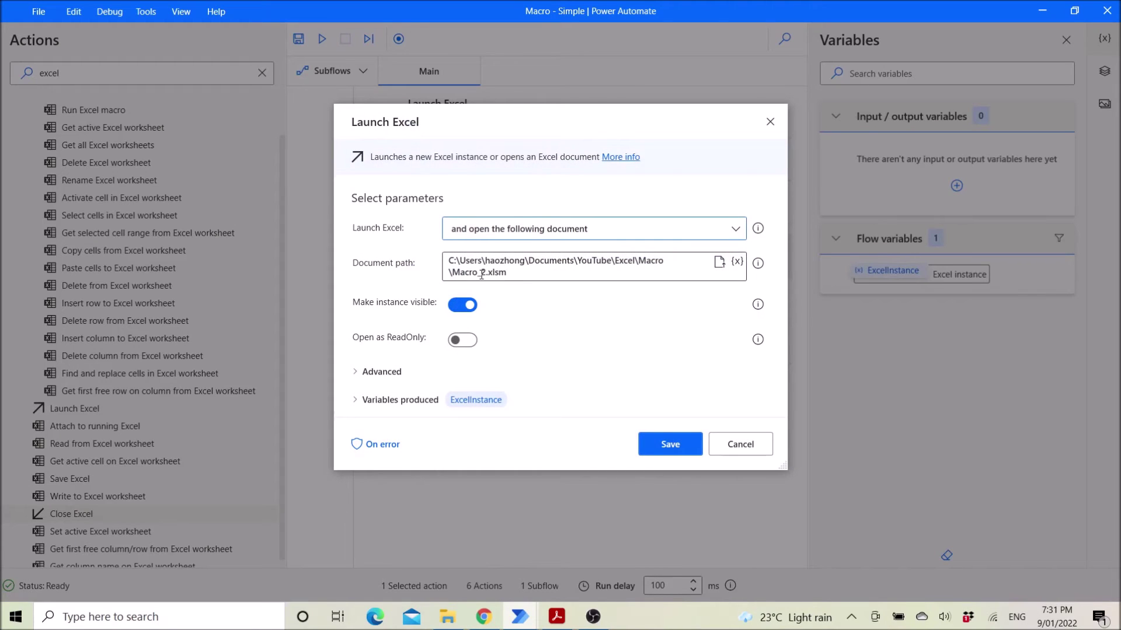
pyautogui.click(740, 445)
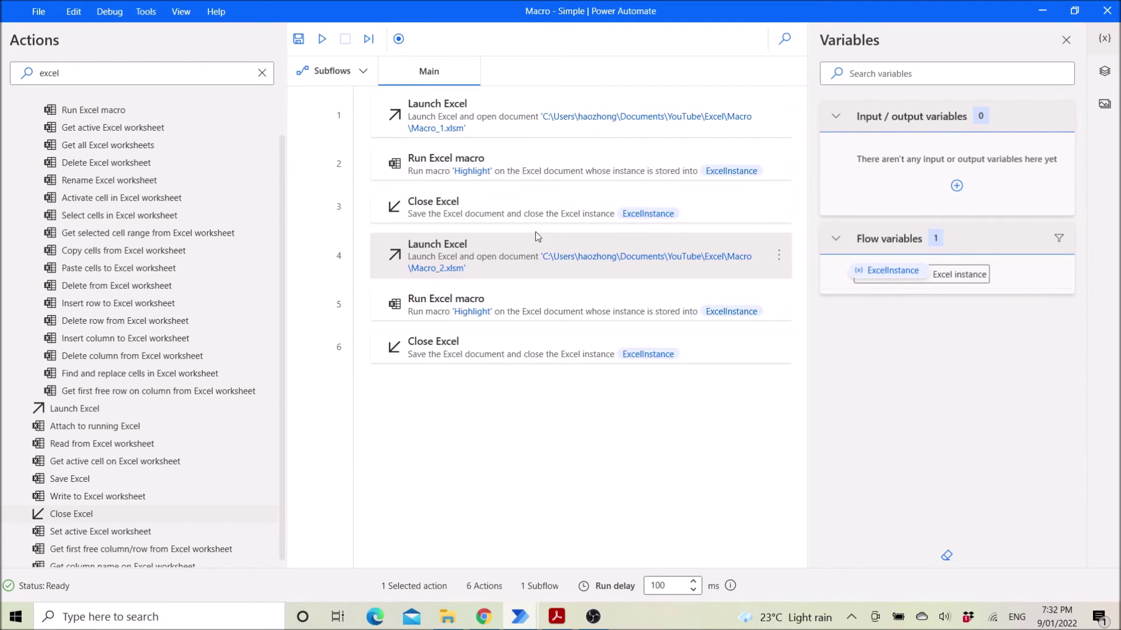
# - Review the second Run Excel macro and final Close Excel (save before closing) steps unchanged
pyautogui.click(538, 304)
pyautogui.doubleClick(537, 303)
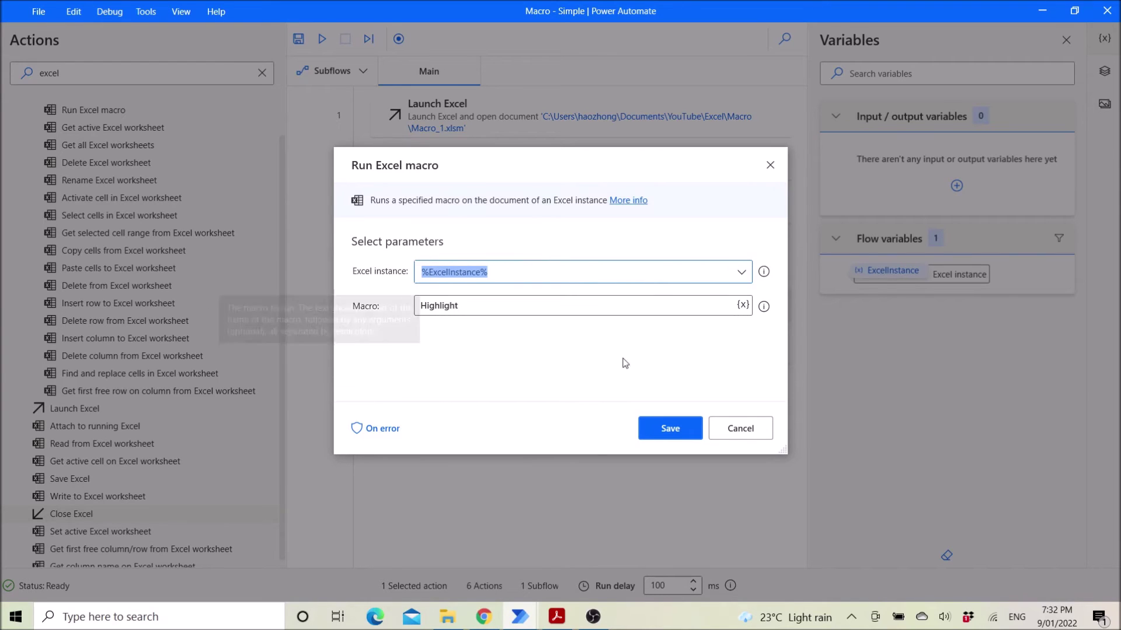
pyautogui.click(751, 433)
pyautogui.doubleClick(545, 345)
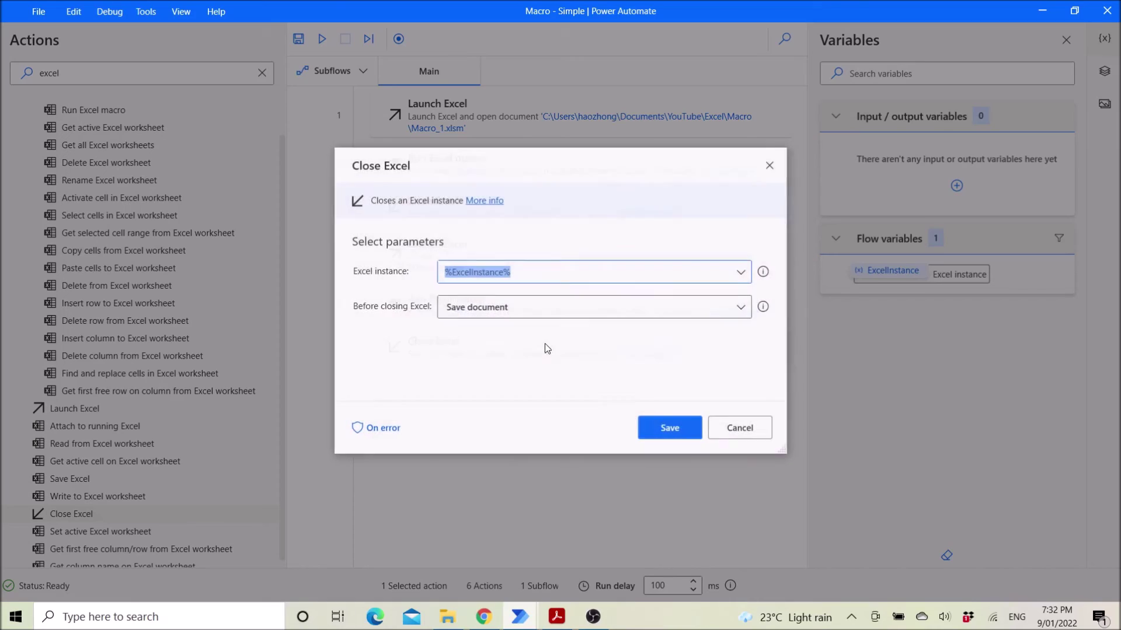
pyautogui.click(751, 437)
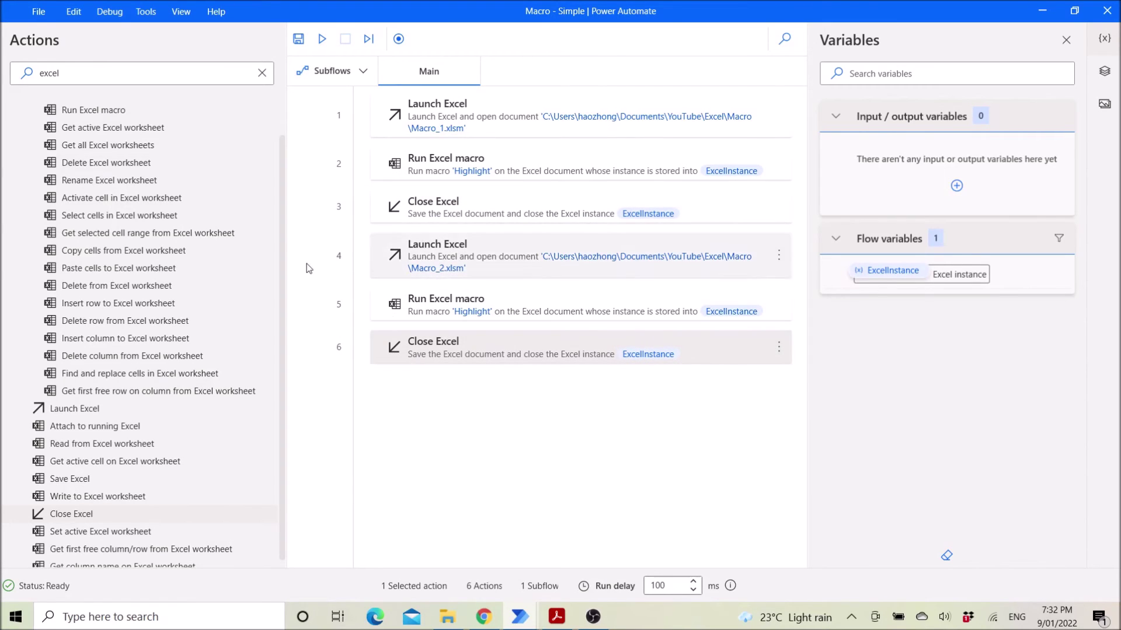
# - Reopen Macro_1.xlsm to confirm Sheet1 is still unhighlighted, close it, and return to the flow
pyautogui.click(448, 617)
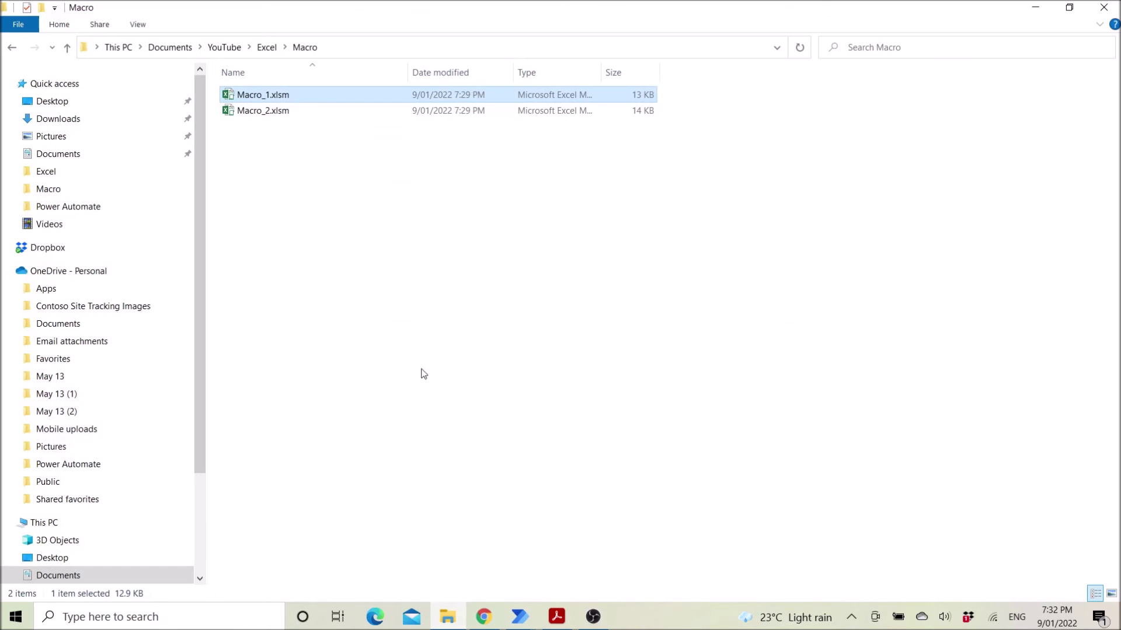
pyautogui.doubleClick(336, 98)
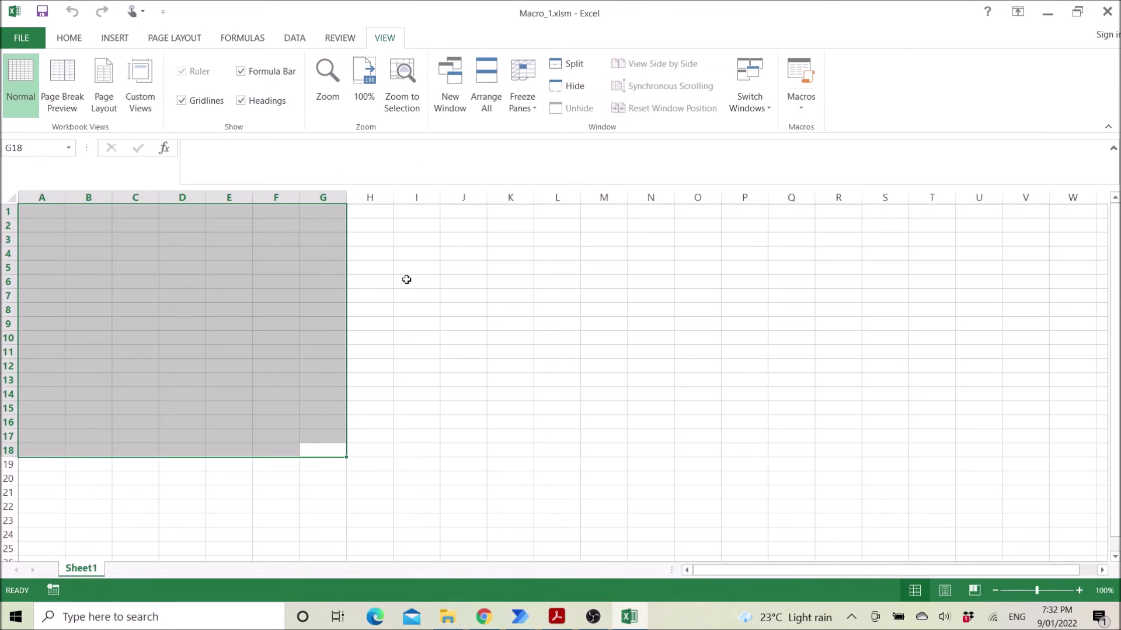
pyautogui.click(100, 263)
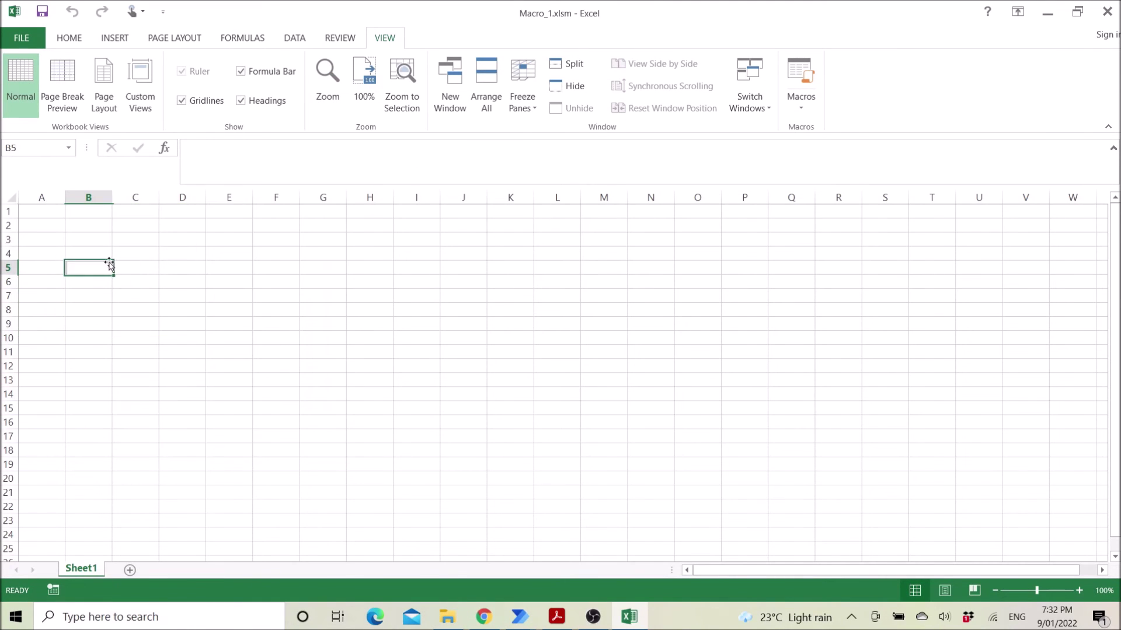
pyautogui.click(1108, 10)
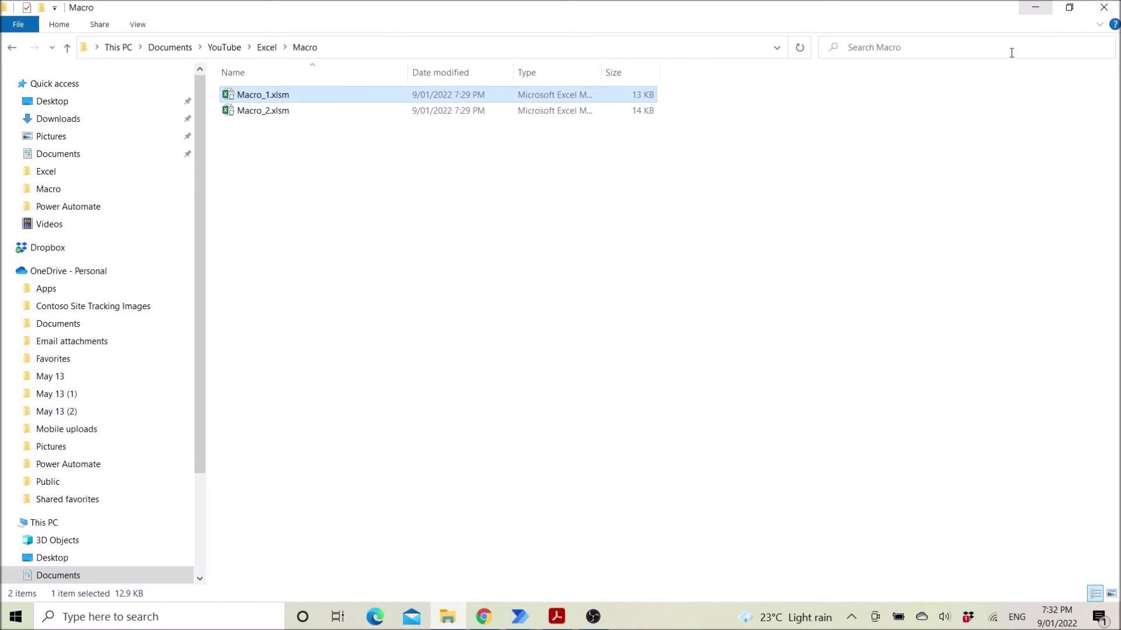
pyautogui.click(520, 616)
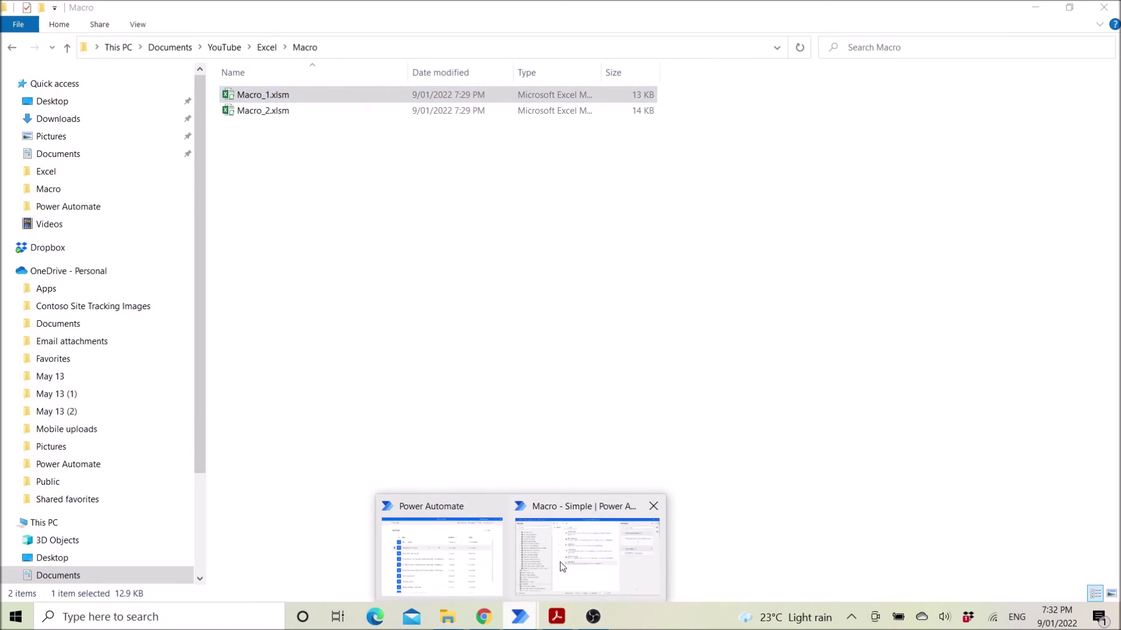
pyautogui.click(562, 566)
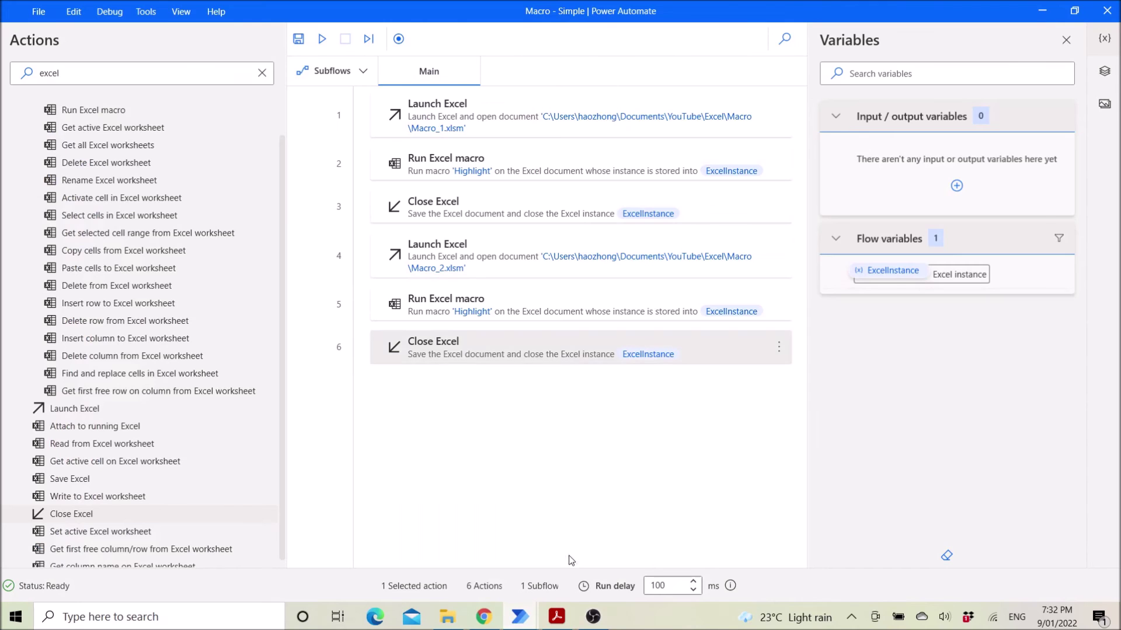
# - Run the Macro - Simple flow to completion and return to the Macro folder
pyautogui.click(322, 39)
pyautogui.click(447, 617)
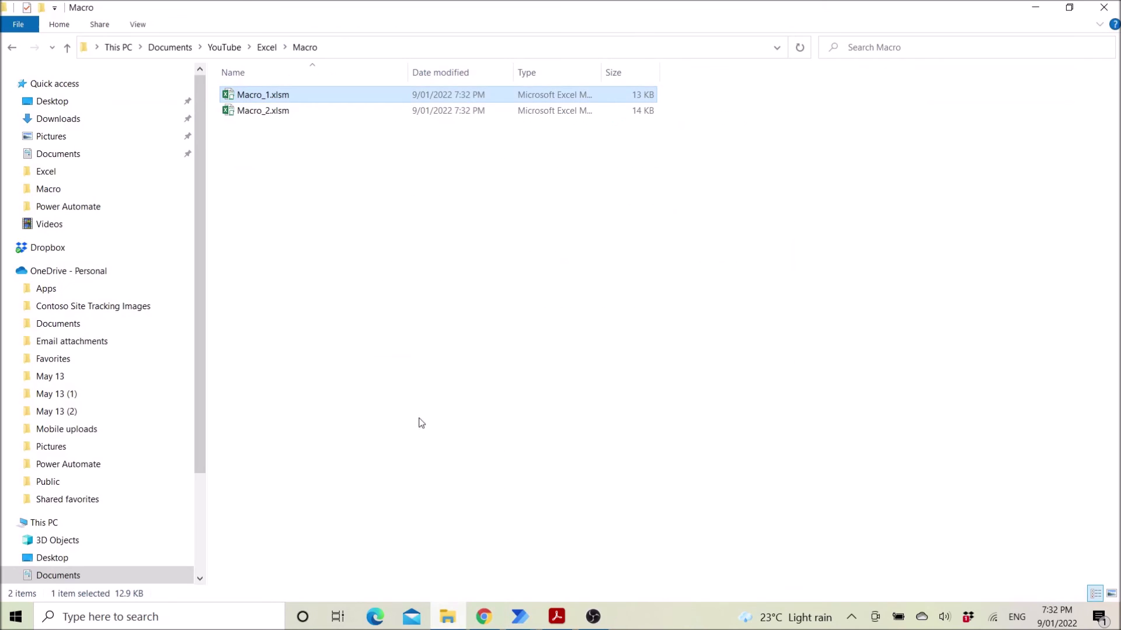
# - Open Macro_1.xlsm and Macro_2.xlsm in turn, confirming yellow A1:E11, and close each
pyautogui.doubleClick(278, 99)
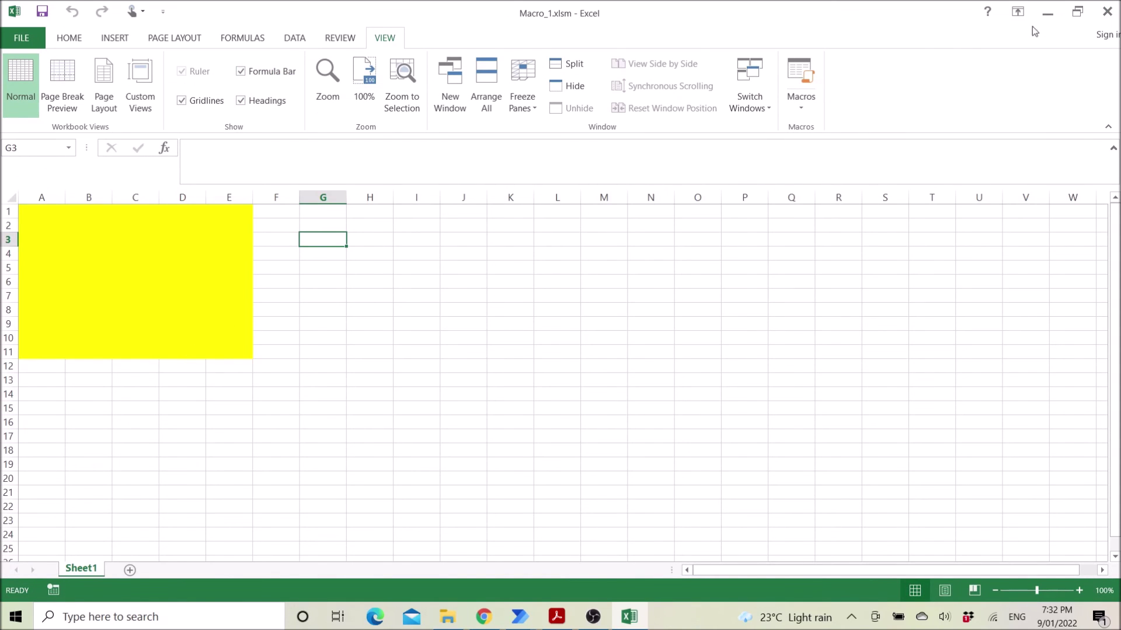
pyautogui.click(1107, 11)
pyautogui.click(279, 112)
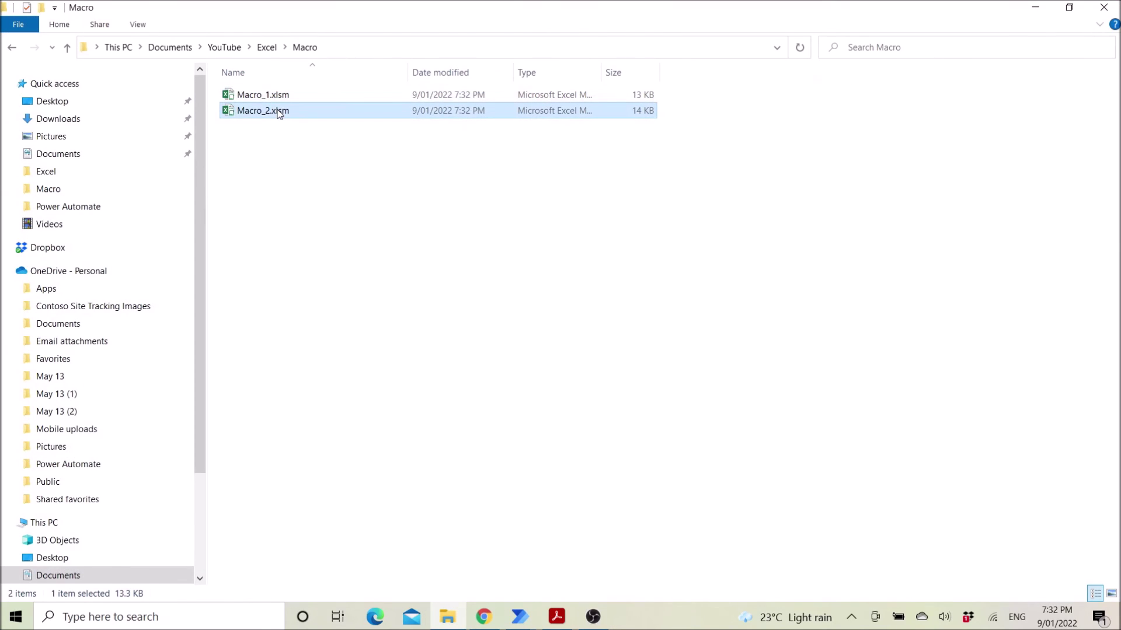
pyautogui.doubleClick(279, 112)
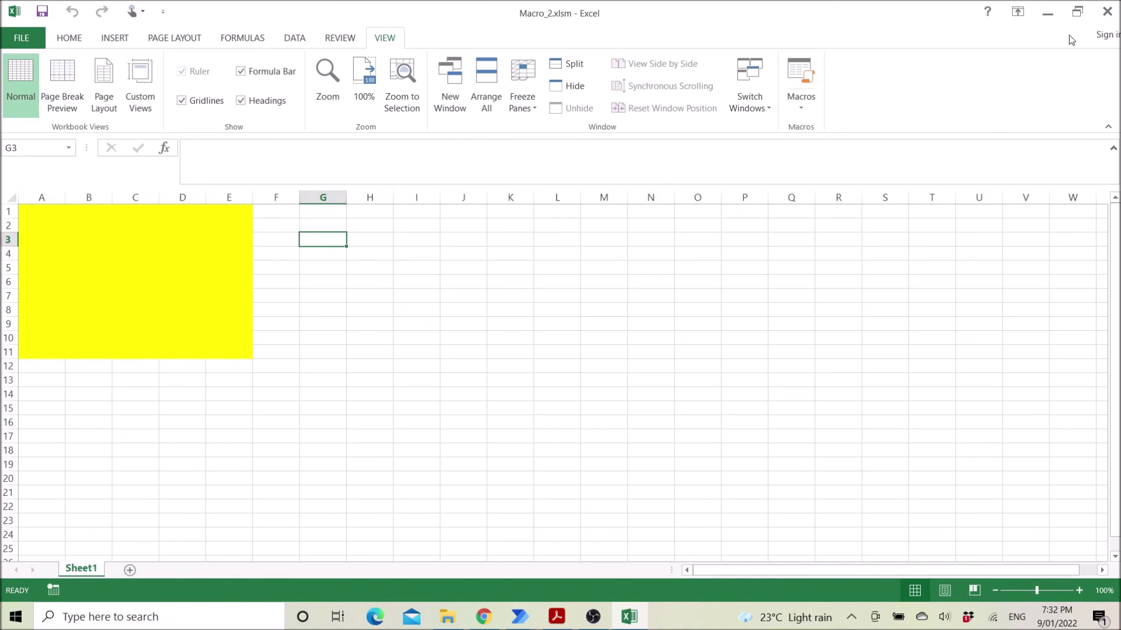
pyautogui.click(1117, 14)
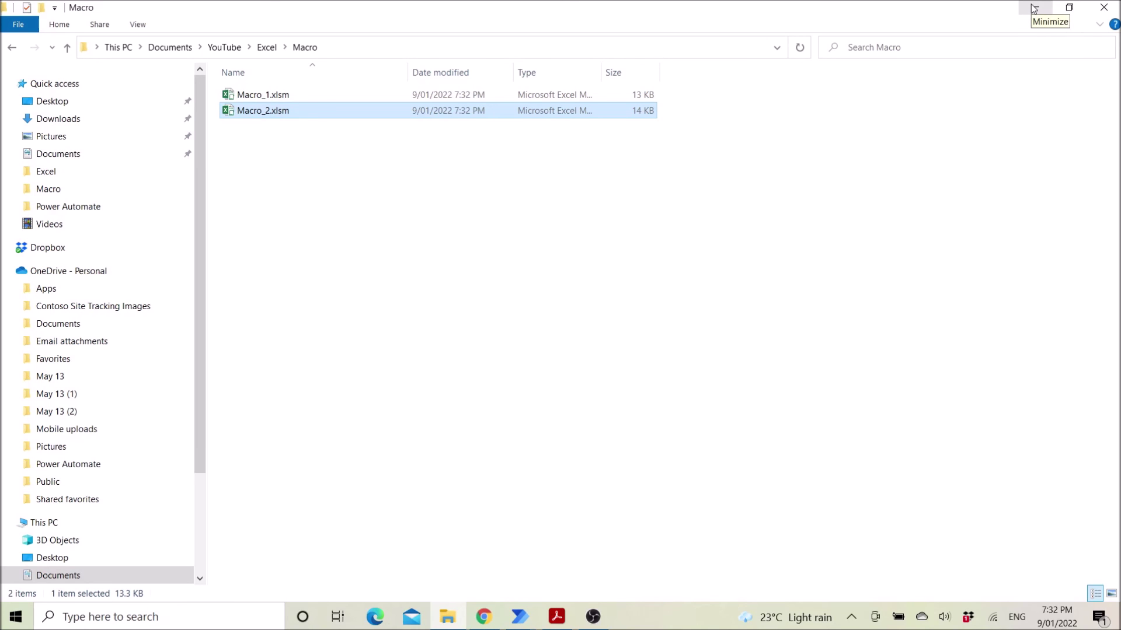
pyautogui.click(593, 616)
# - Bring the OBS recording window up from the taskbar
pyautogui.moveTo(560, 618)
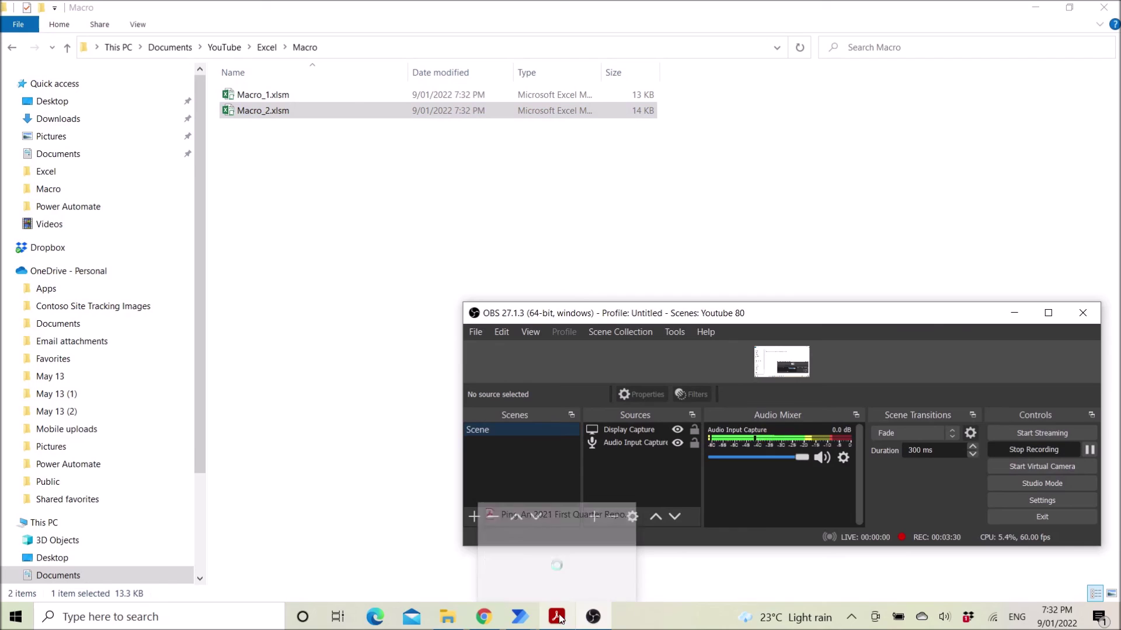